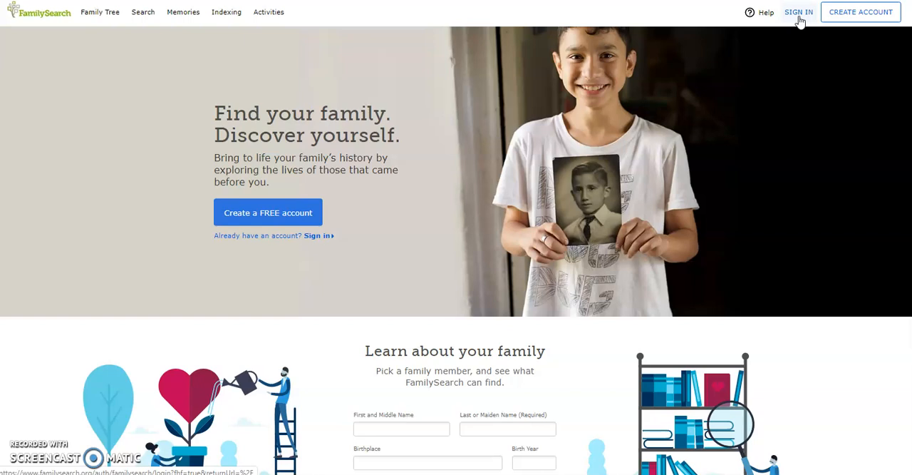
Sign in to the FamilySearch account and open the Indexing overview page.
left_click(799, 14)
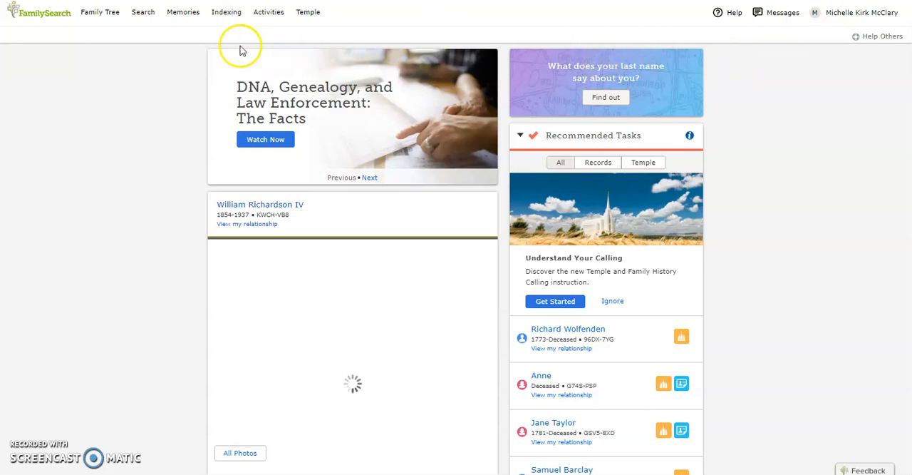
left_click(228, 18)
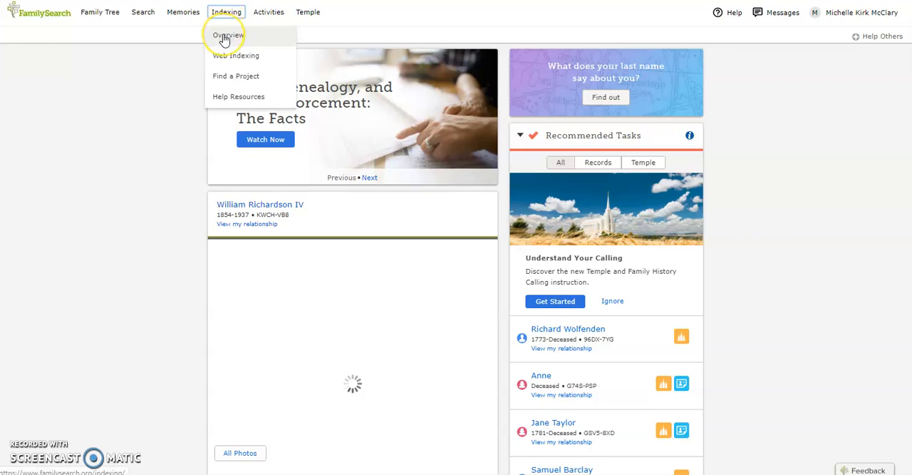
left_click(224, 37)
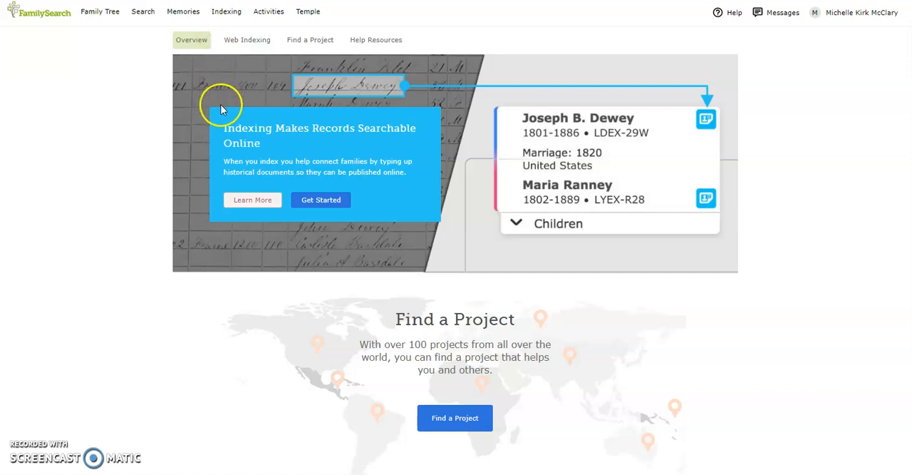
Open the guided indexing tour from the overview page and start it.
left_click(238, 202)
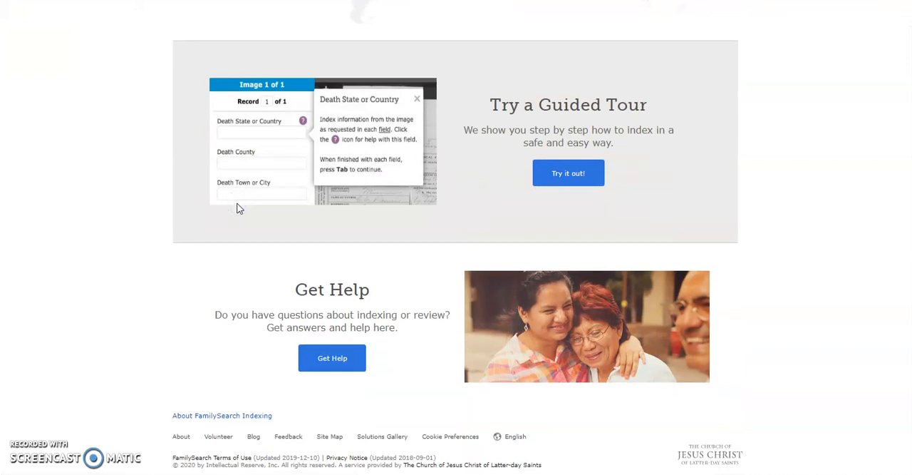
left_click(550, 178)
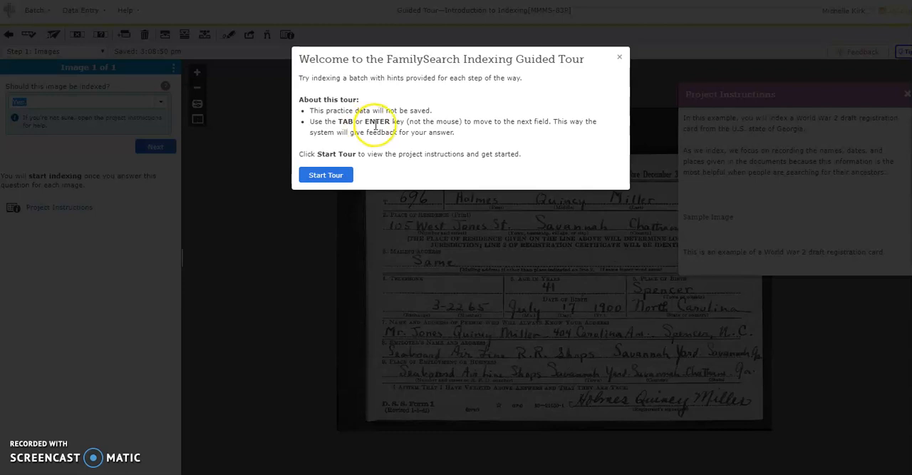
left_click(325, 175)
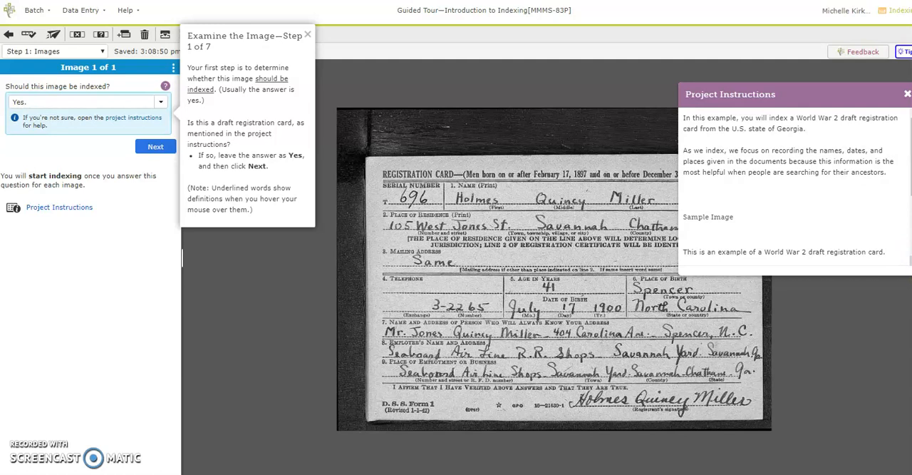
Read the project instructions through to the definitions, reopen them once from the image step, and close them.
scroll(797, 189, "down", 3)
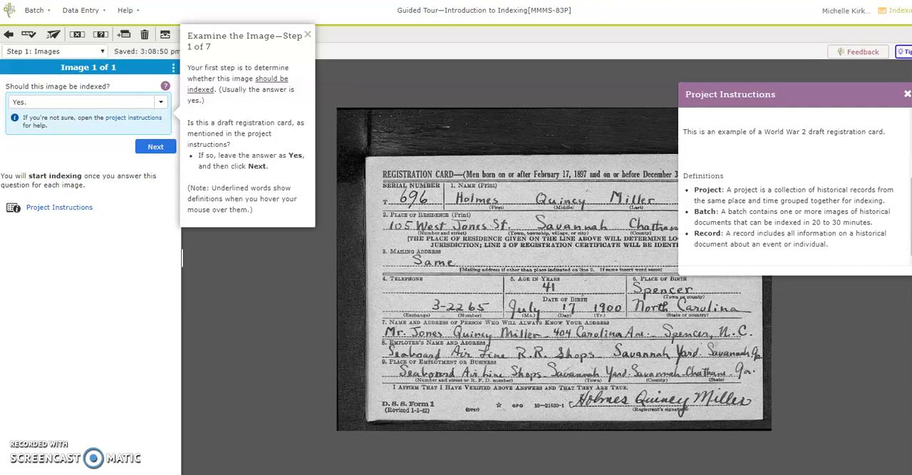
left_click(907, 96)
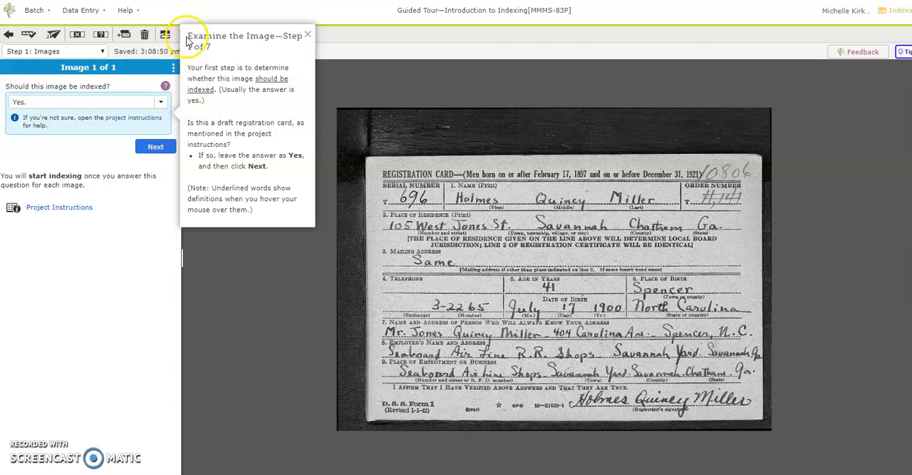
left_click(78, 217)
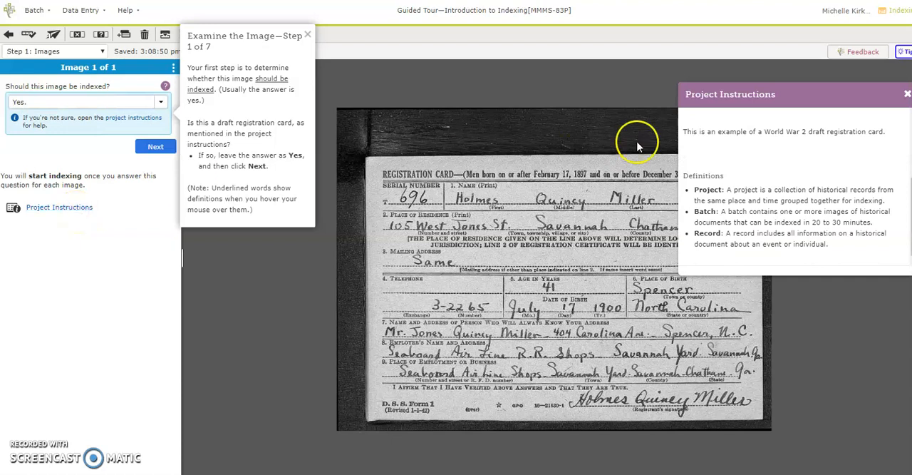
left_click(907, 94)
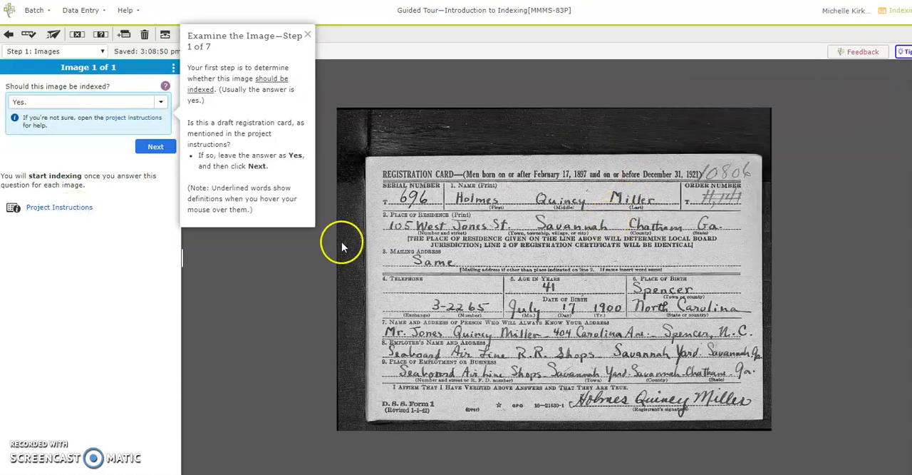
Keep the answer Yes for whether the image should be indexed and continue to the entries.
left_click(157, 147)
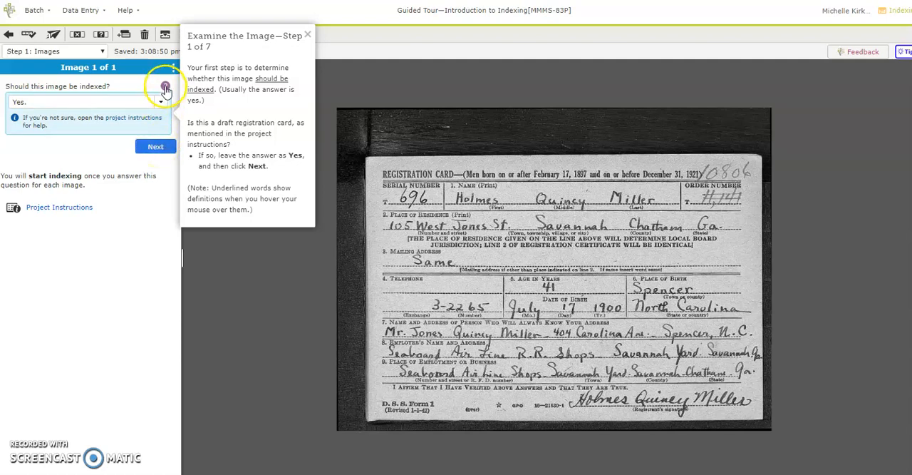
mouse_move(165, 87)
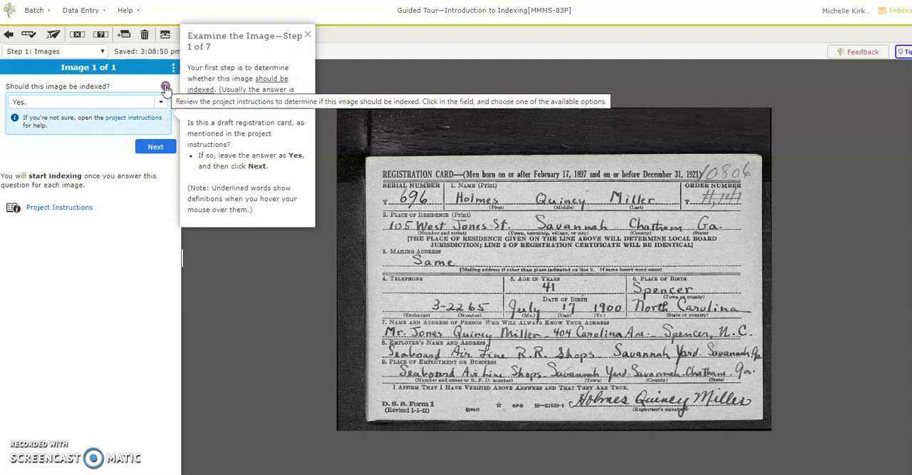
left_click(154, 148)
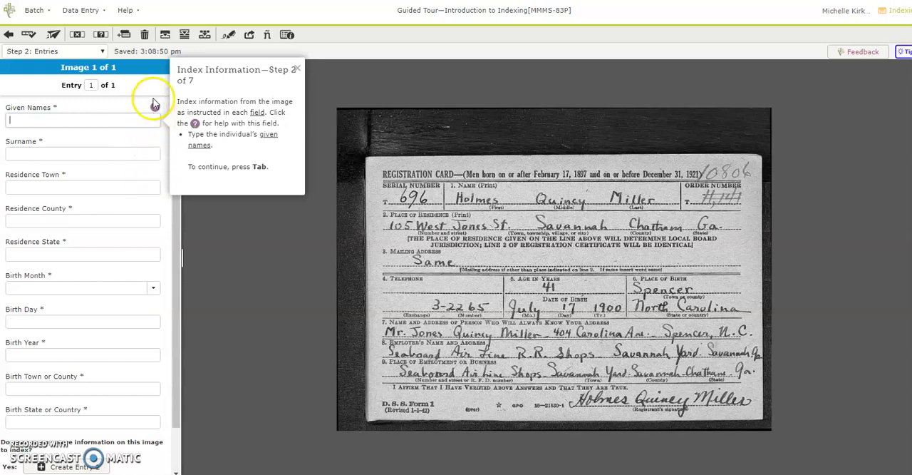
Enter the registrant's given names and surname as written on the draft registration card.
mouse_move(155, 111)
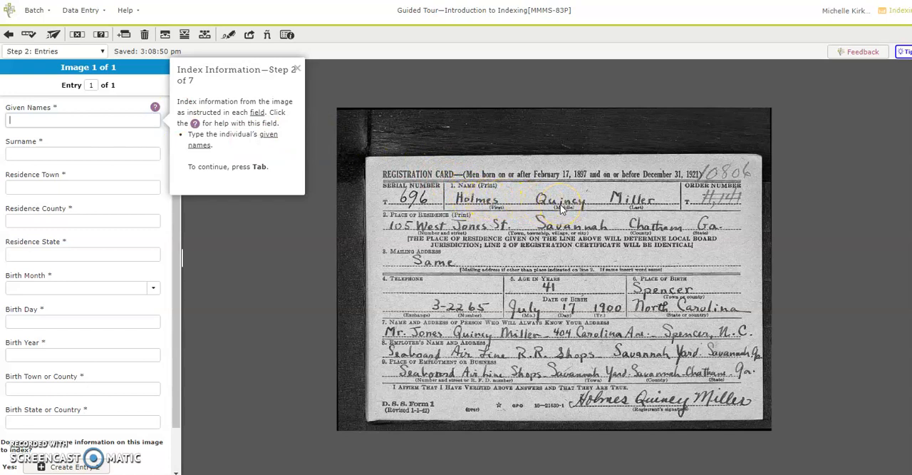
type("Holmes Quincy")
key("Tab")
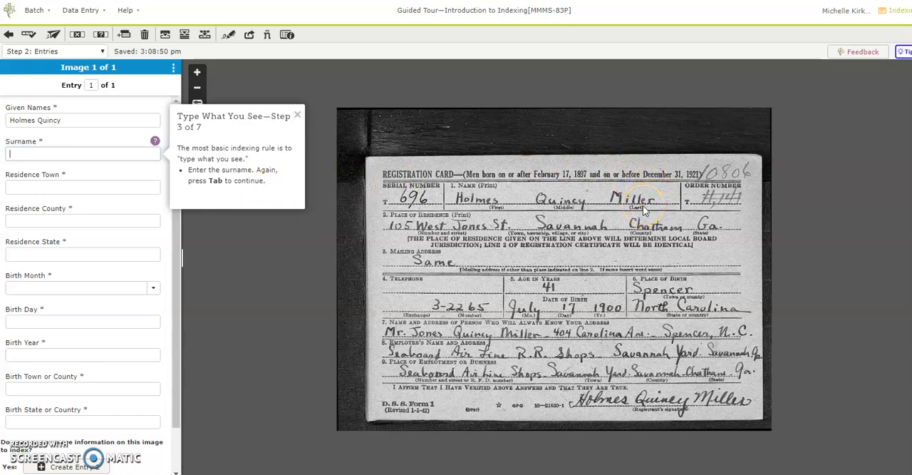
type("Miller")
key("Tab")
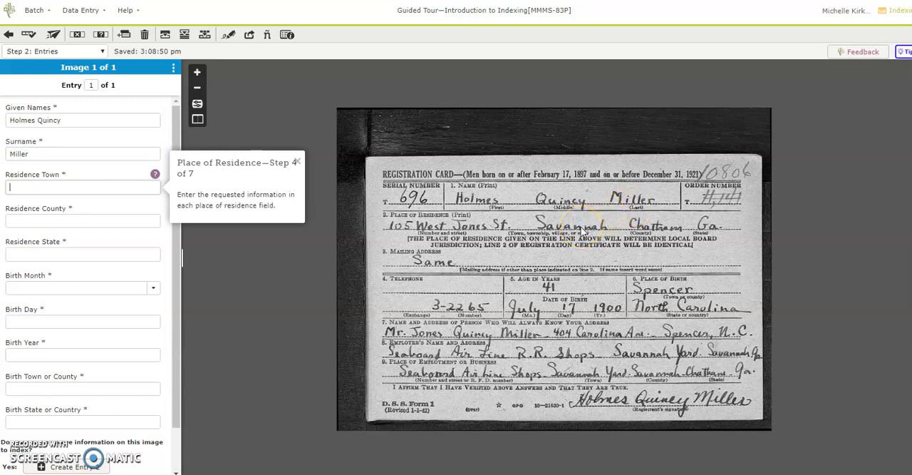
Enter the place of residence with town Savannah, county Chatham and state Ga.
type("Savannah")
key("Tab")
left_click(650, 228)
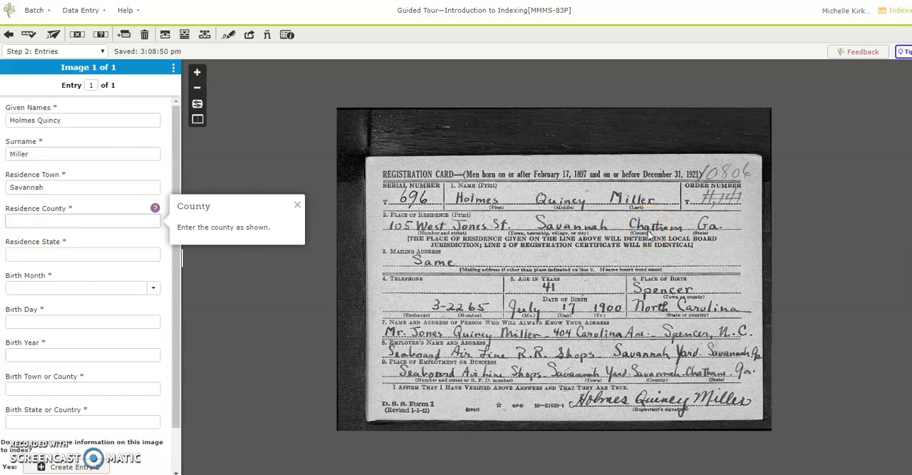
type("Chatham")
key("Tab")
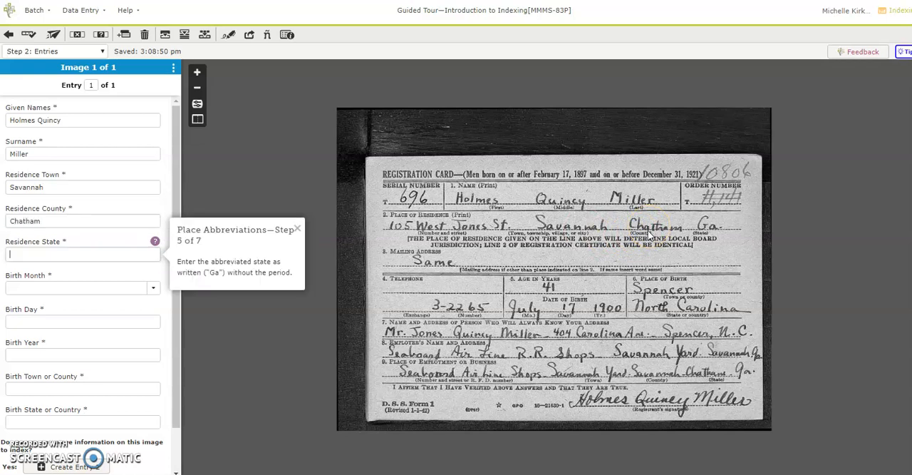
left_click(713, 236)
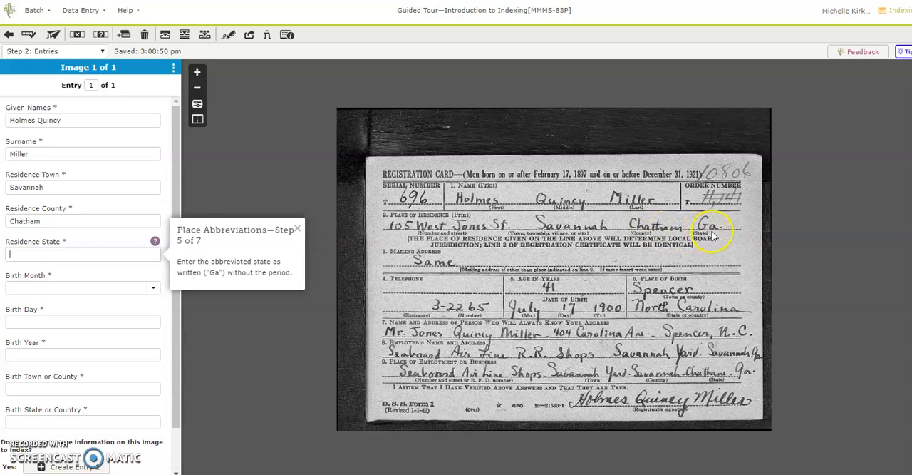
type("Ga")
left_click(718, 236)
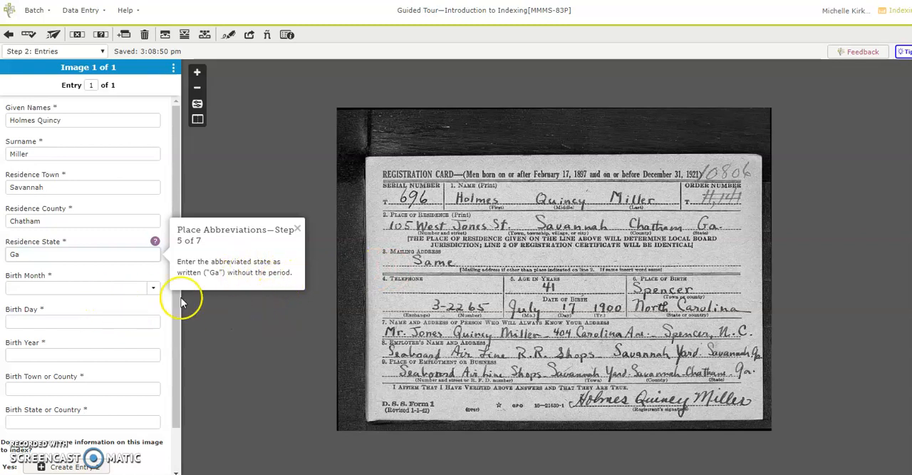
Fill in the registrant's birth month, day and year from the date of birth on the card.
left_click_drag(536, 307, 518, 312)
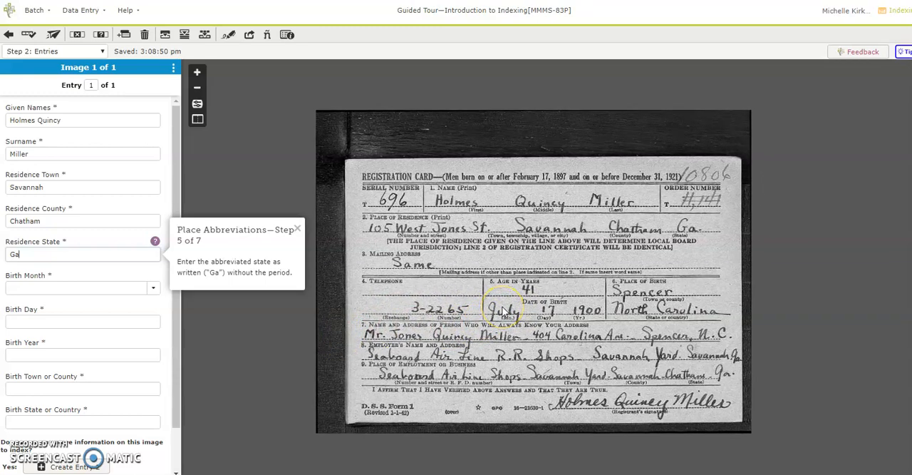
key("Tab")
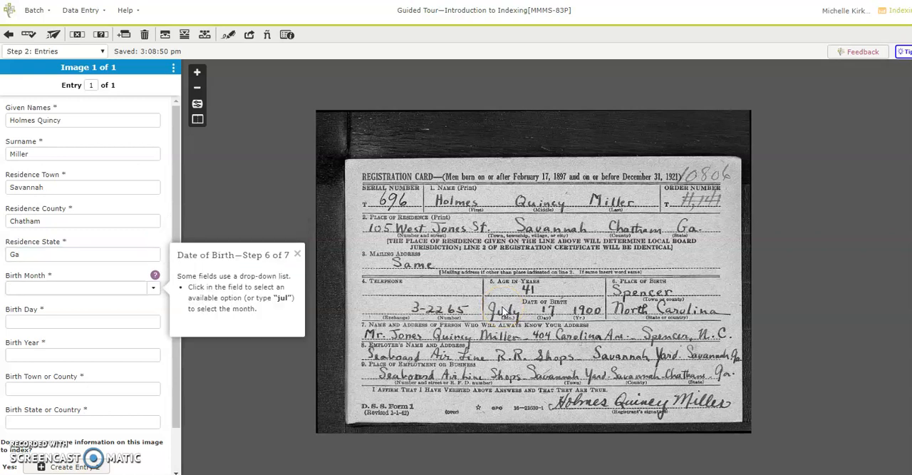
type("J")
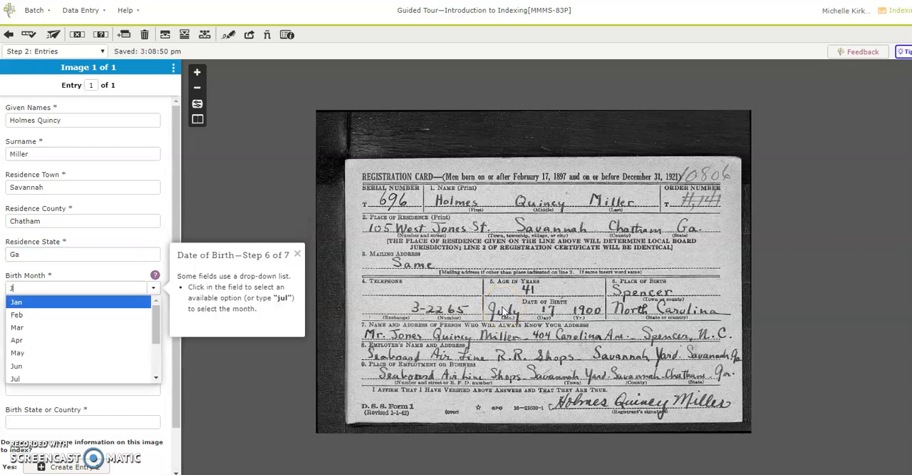
type("ul")
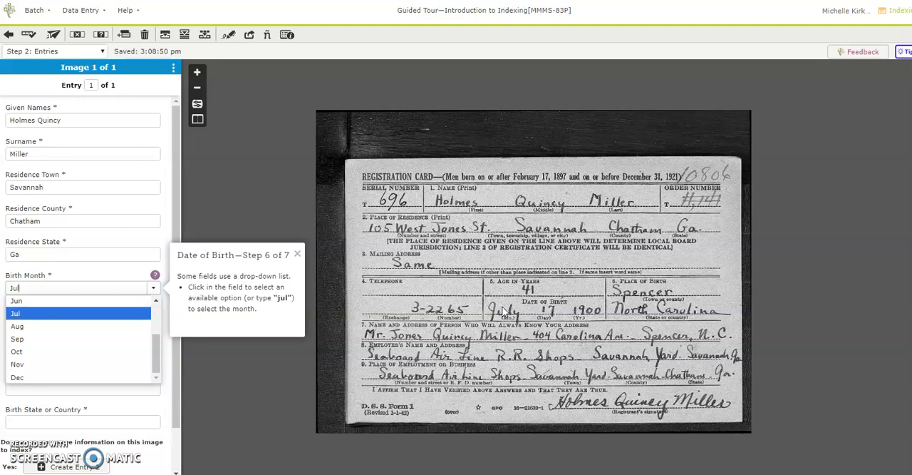
key("Tab")
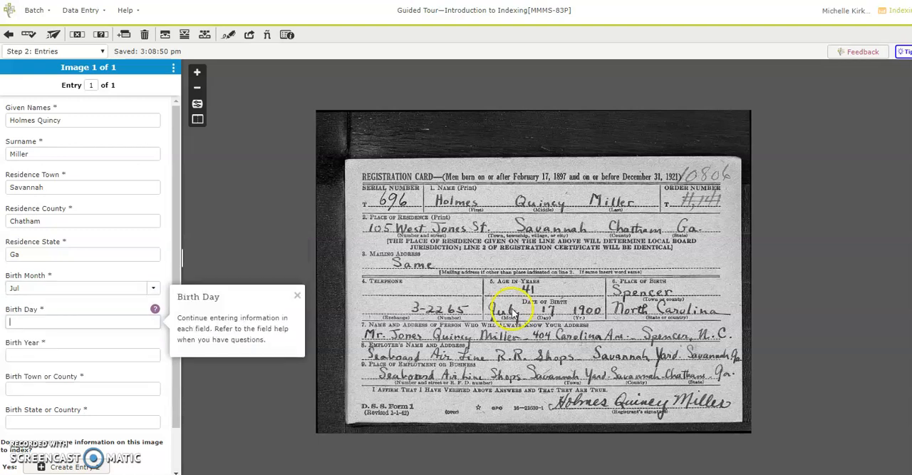
type("17")
key("Tab")
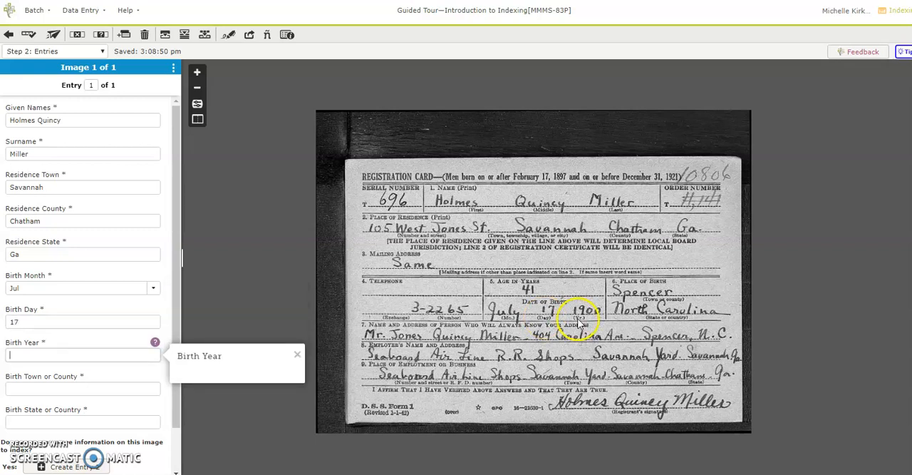
type("1900")
key("Tab")
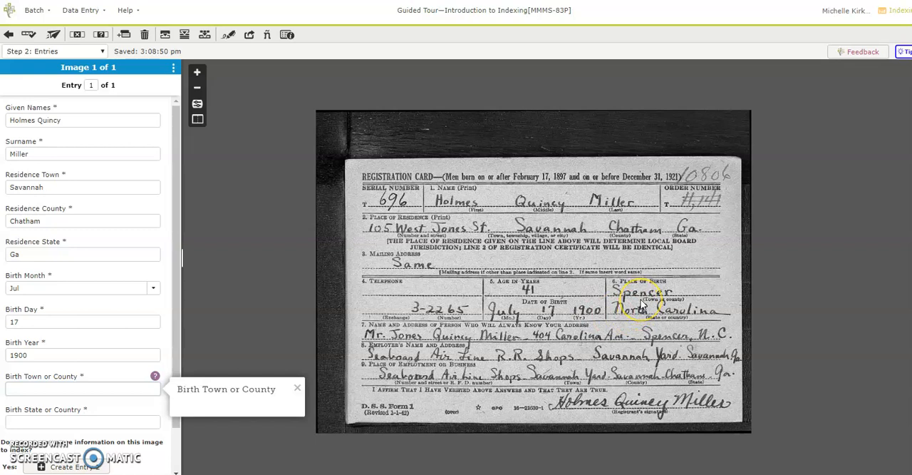
Enter Spencer as the birth town or county and North Carolina as the birth state or country.
type("Spencer")
key("Tab")
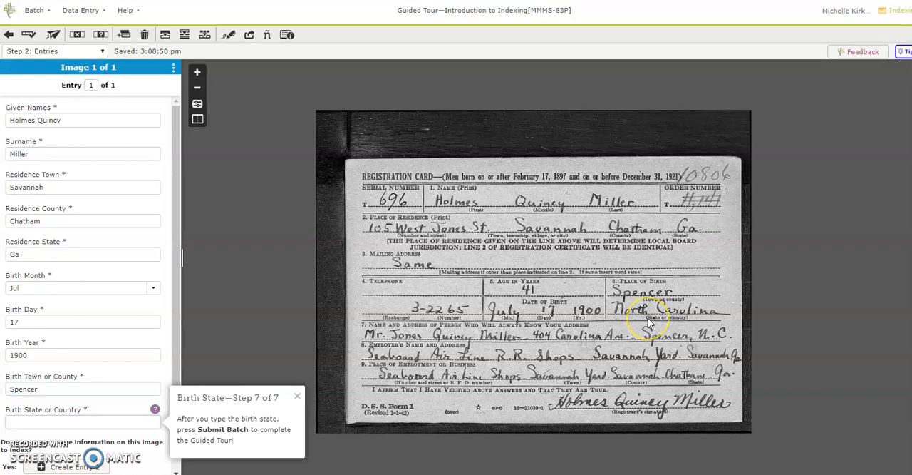
type("North Carolina")
key("Tab")
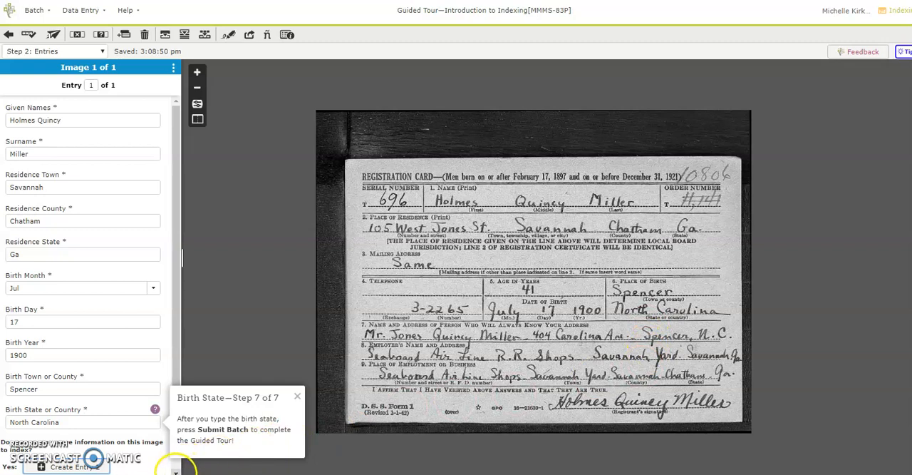
Start submitting the batch without creating a second entry, running its quality check.
scroll(175, 471, "down", 1)
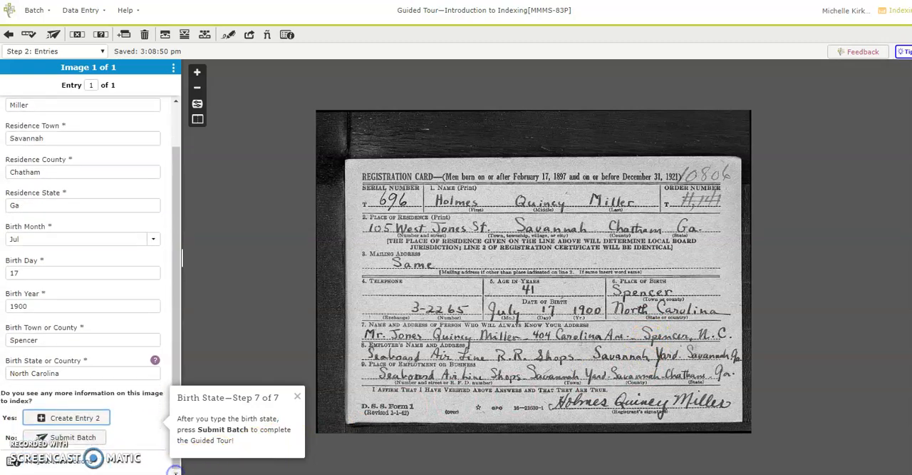
left_click(72, 437)
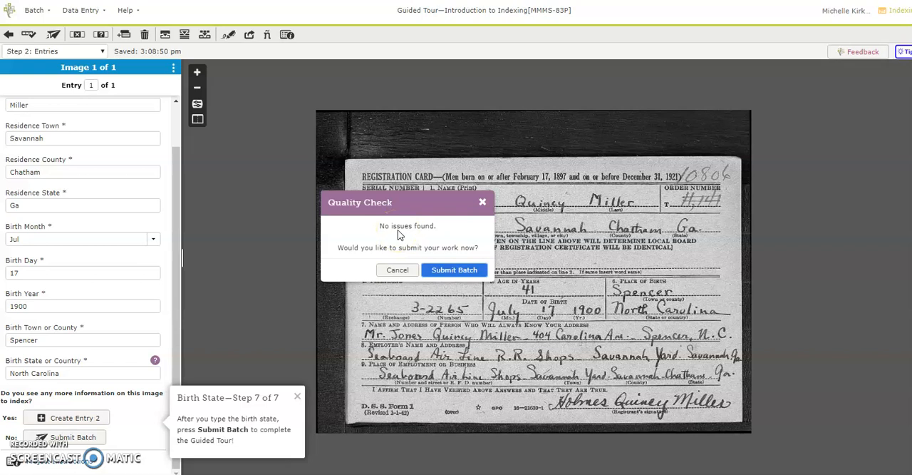
left_click(447, 275)
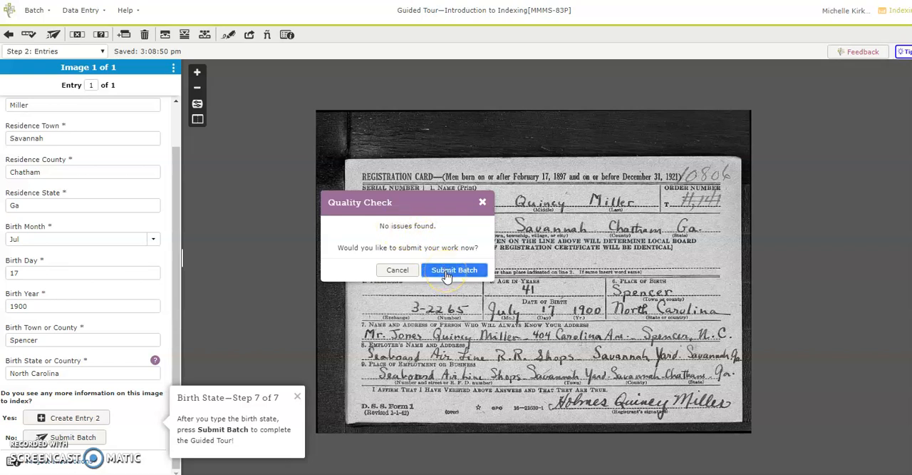
Clear the residence state to demonstrate the quality check, and re-enter it as Ga.
left_click(55, 204)
key("BackSpace")
key("BackSpace")
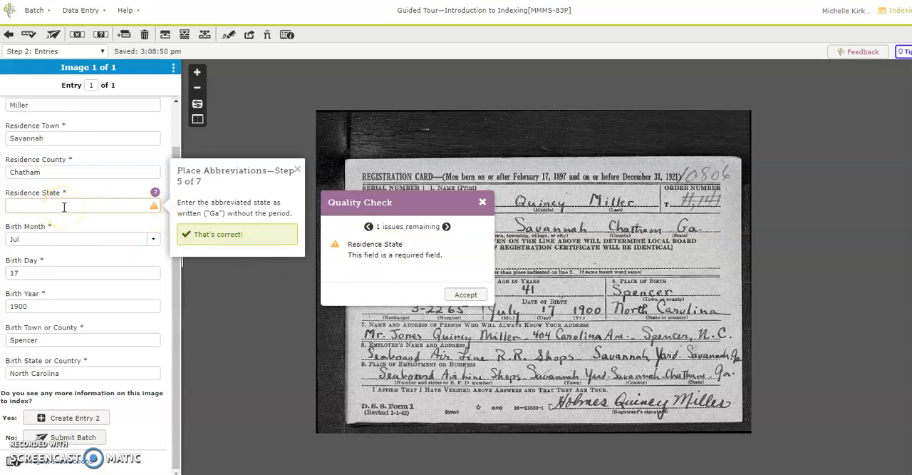
type("G")
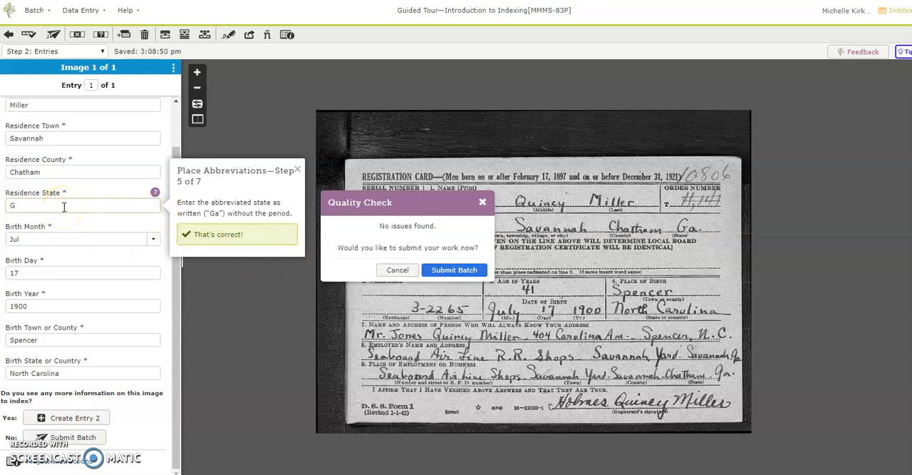
type("a")
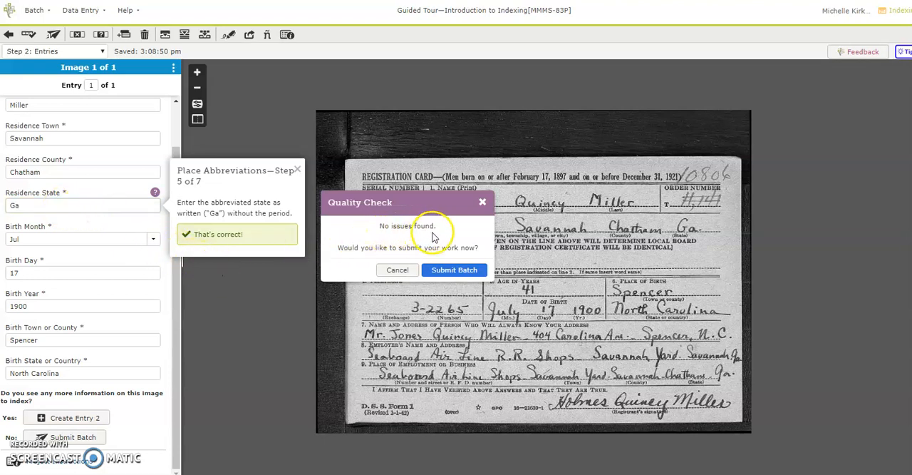
Confirm the batch submission in the quality check to complete the guided tour.
left_click(447, 275)
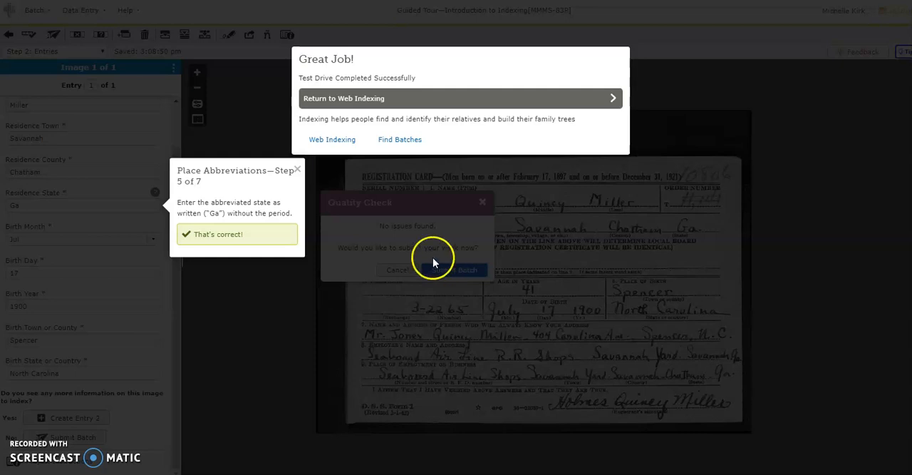
Return to the Web Indexing page and read the message about helping members around the world find their ancestors, leaving it unselected.
left_click(339, 141)
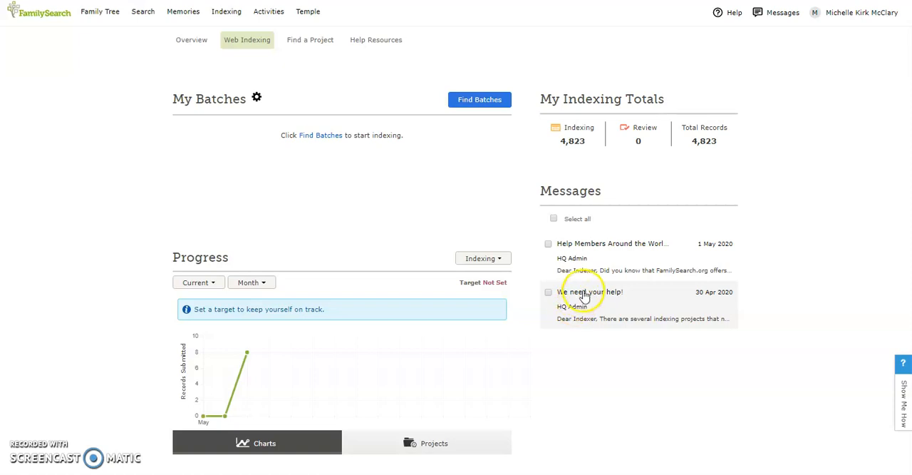
left_click(548, 243)
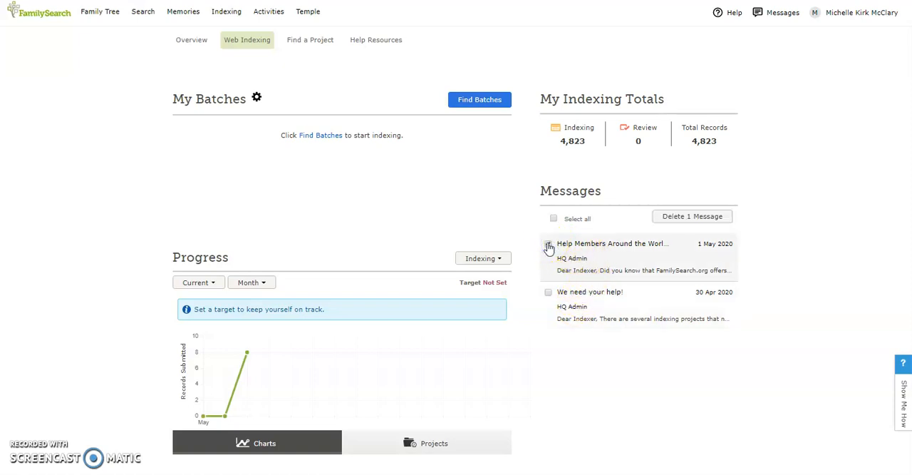
left_click(570, 243)
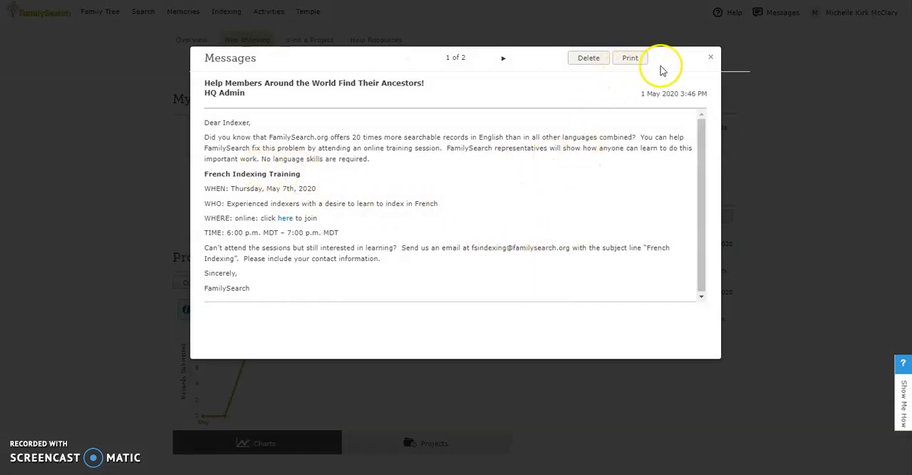
left_click(711, 58)
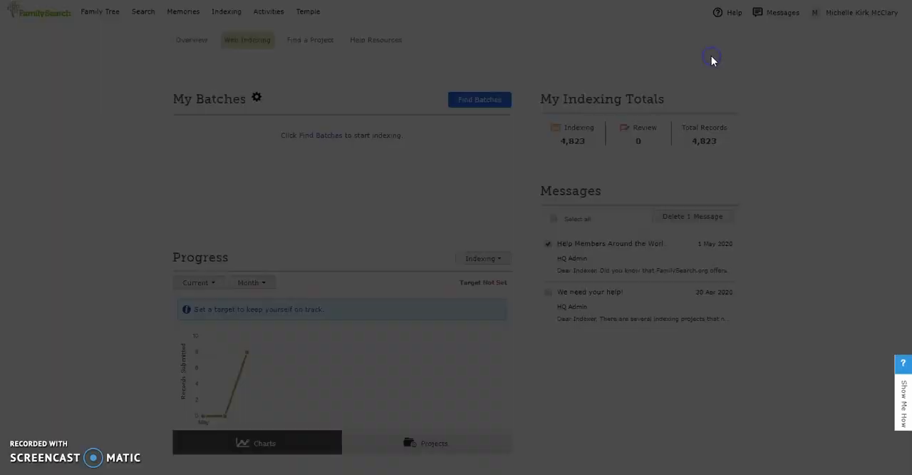
left_click(548, 243)
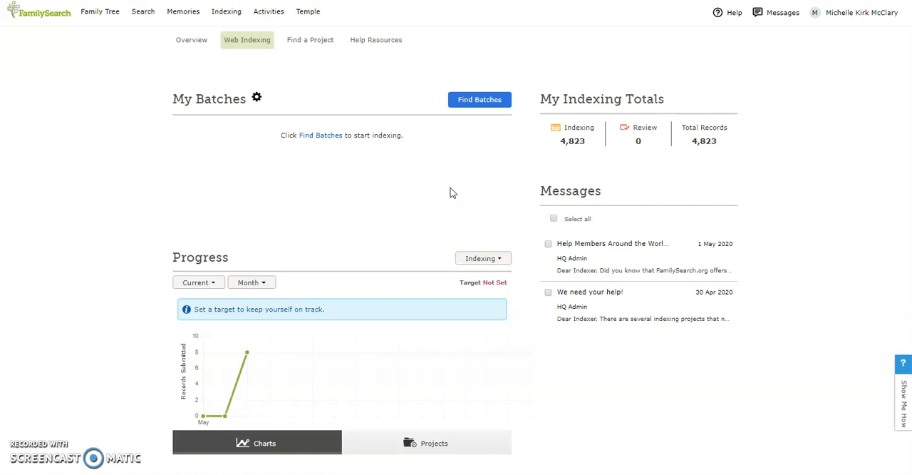
Search the available English batches with only the Beginning difficulty level selected.
left_click(468, 107)
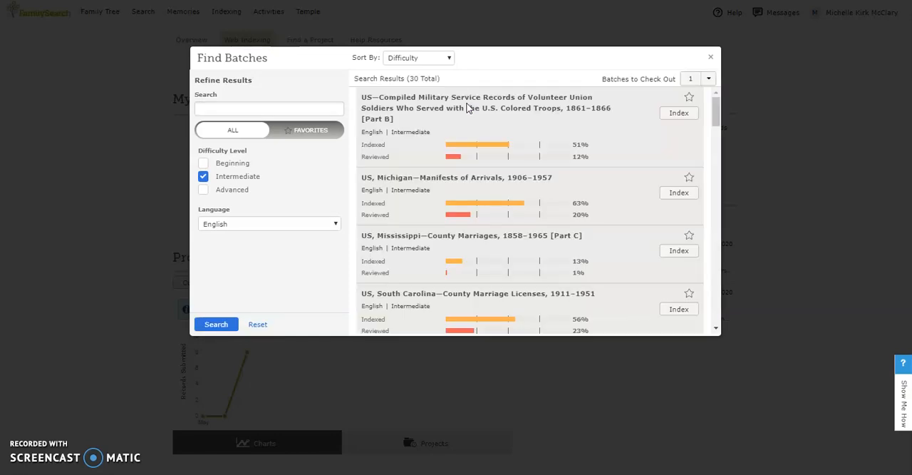
left_click(204, 178)
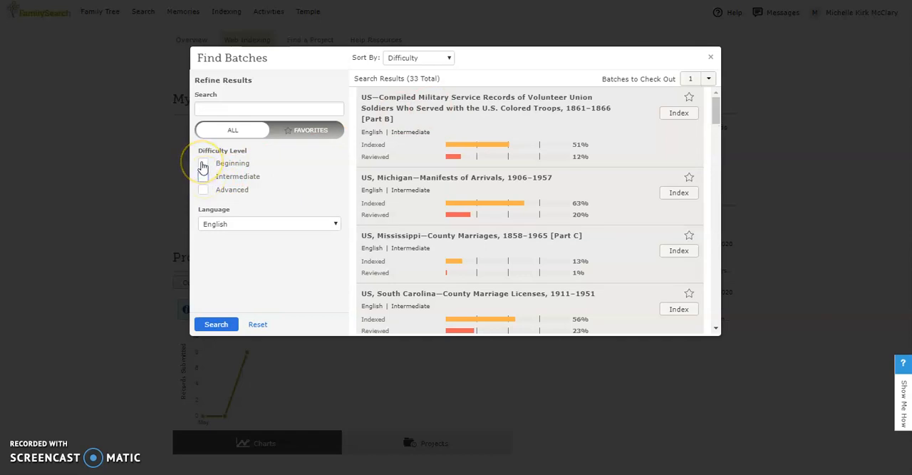
left_click(203, 164)
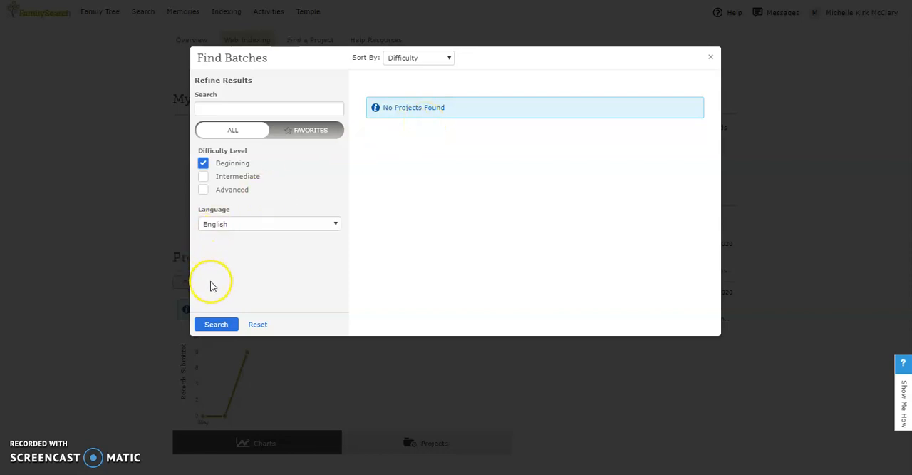
left_click(216, 326)
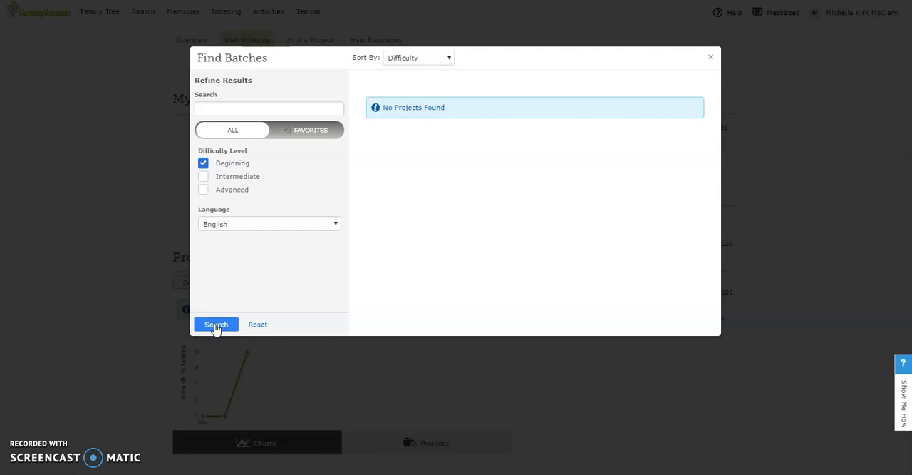
Include Intermediate projects and check out one batch of US, South Carolina—County Marriage Licenses, 1911–1951 for indexing.
left_click(203, 178)
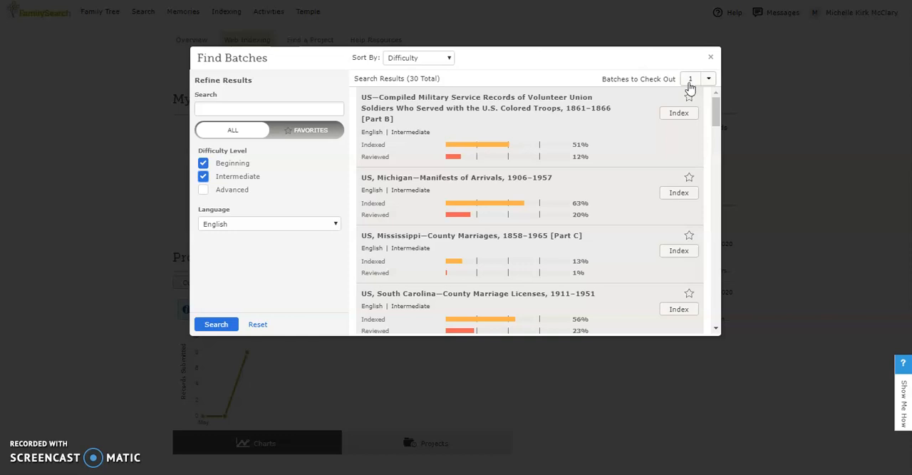
left_click(655, 92)
left_click(672, 311)
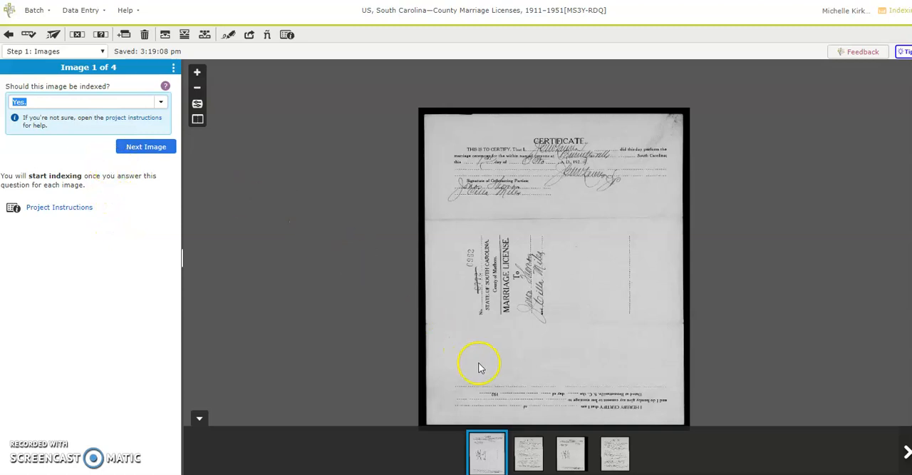
Review images 2 to 4 of the batch, keep Yes as the answer for indexing, and proceed to the entries.
left_click(533, 462)
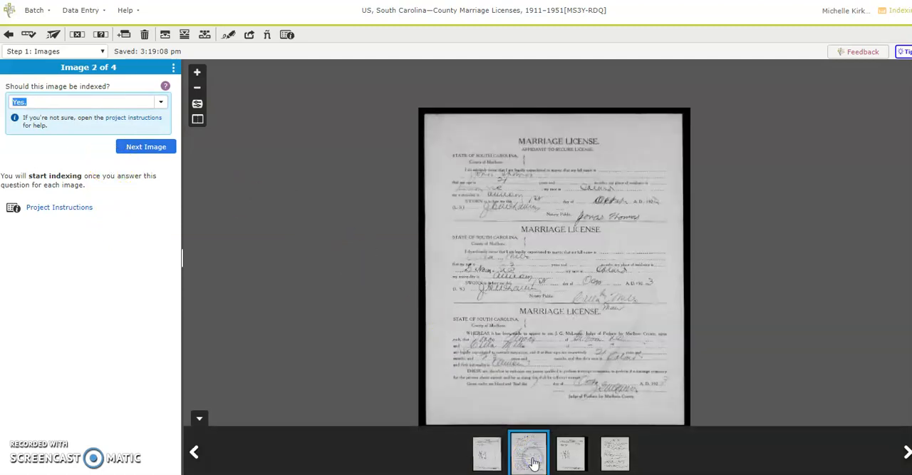
left_click(570, 459)
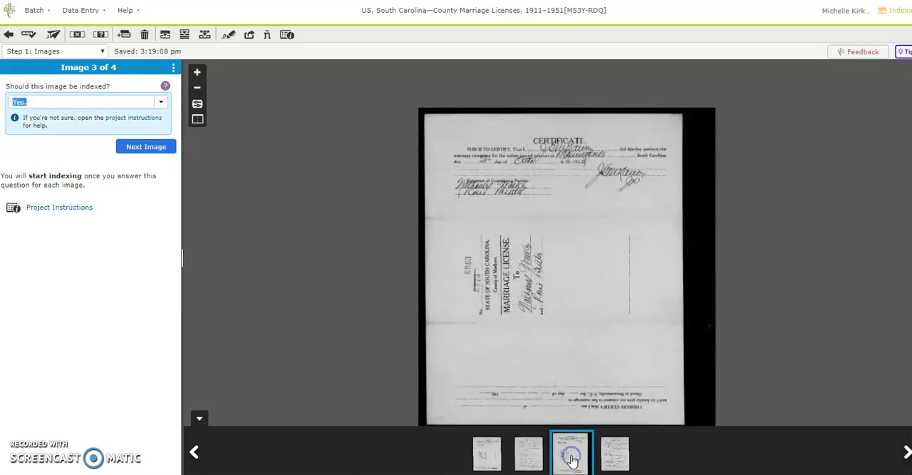
left_click(614, 454)
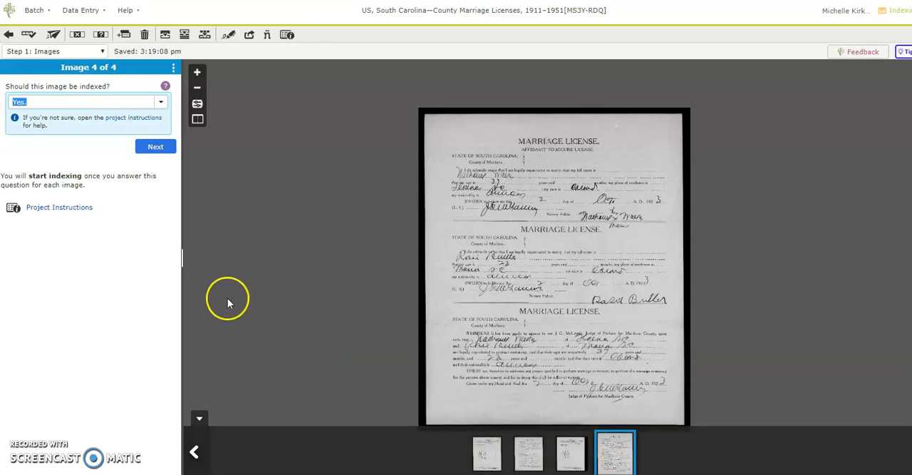
left_click(153, 149)
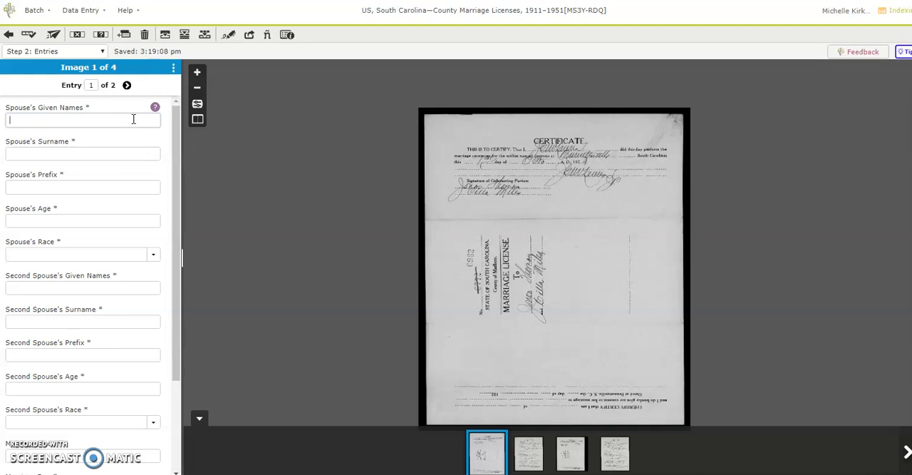
Leave the marriage license batch and return to Web Indexing.
left_click(9, 36)
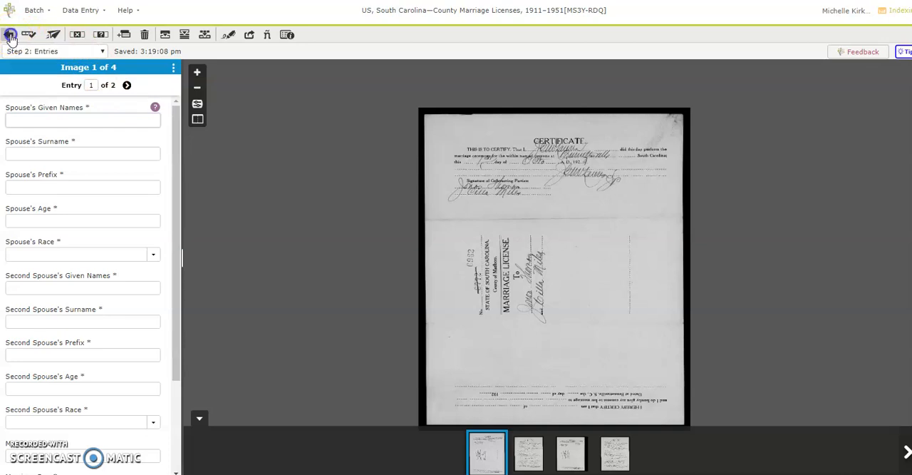